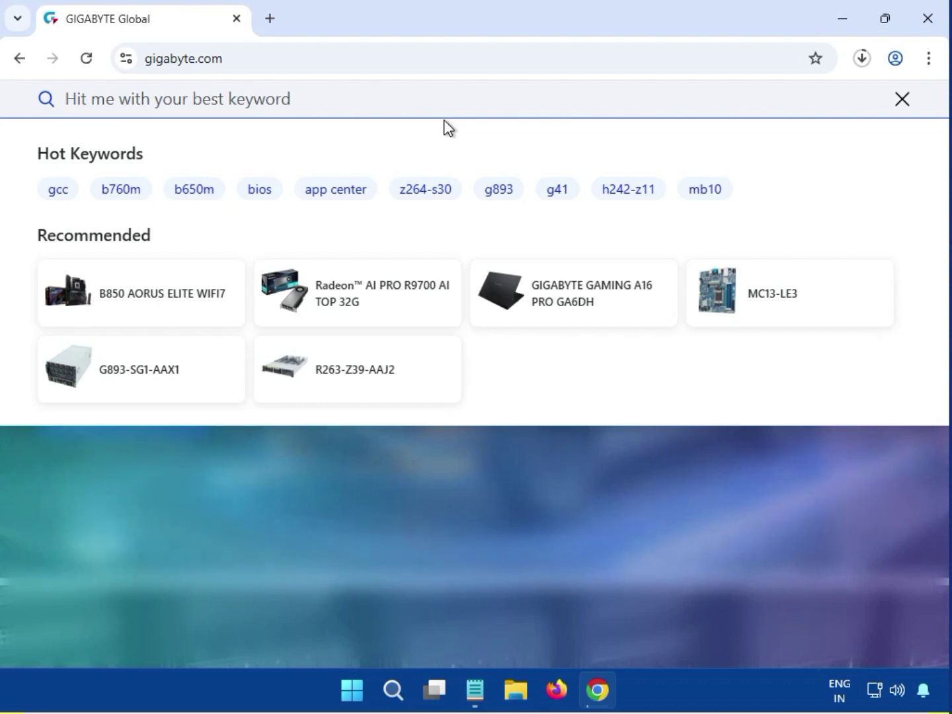
Search the GIGABYTE site for B860M D2H, filter the results to products, and open the motherboard's product page
text(B860M D2H)
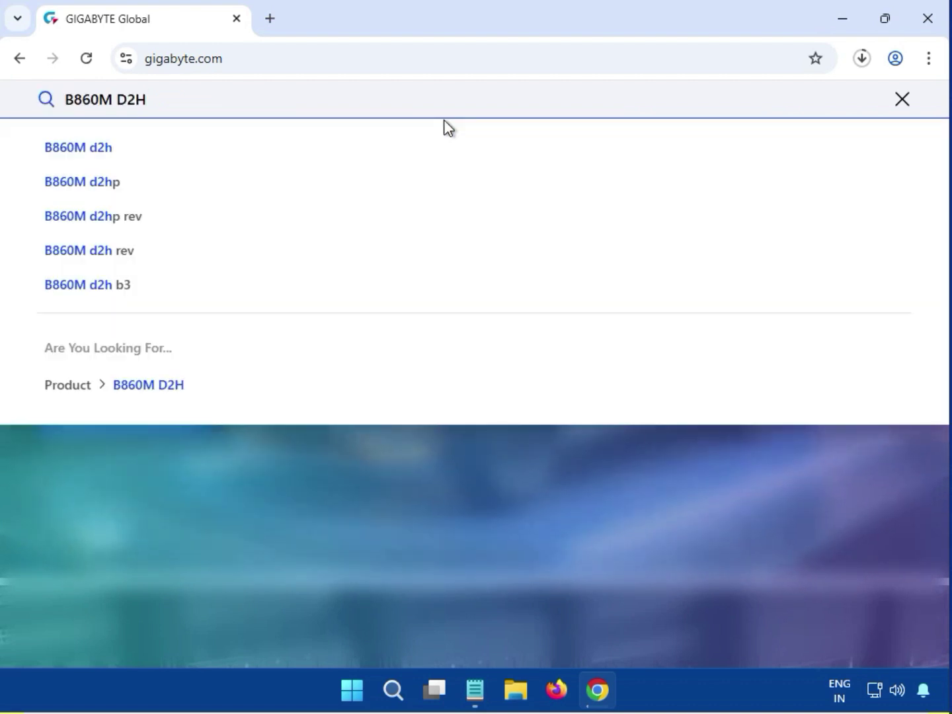
key(Return)
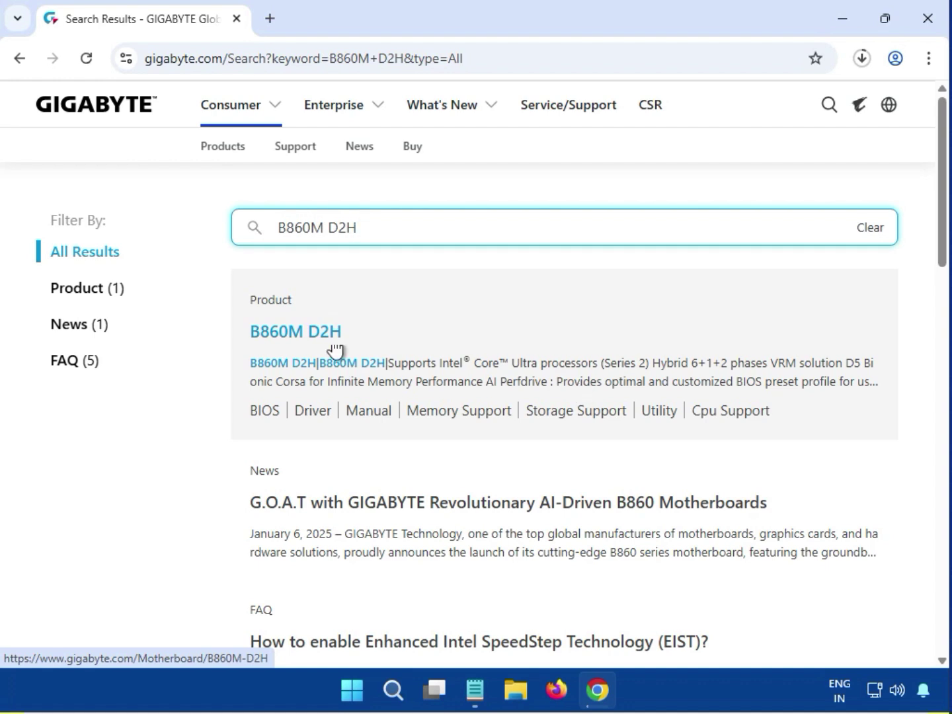
click(94, 288)
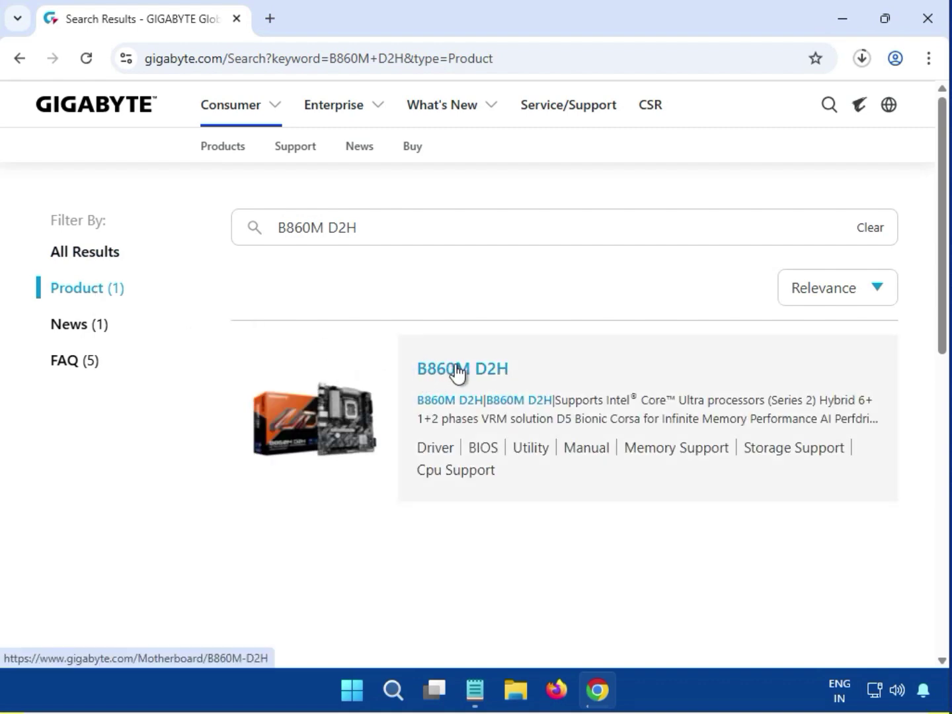
click(460, 369)
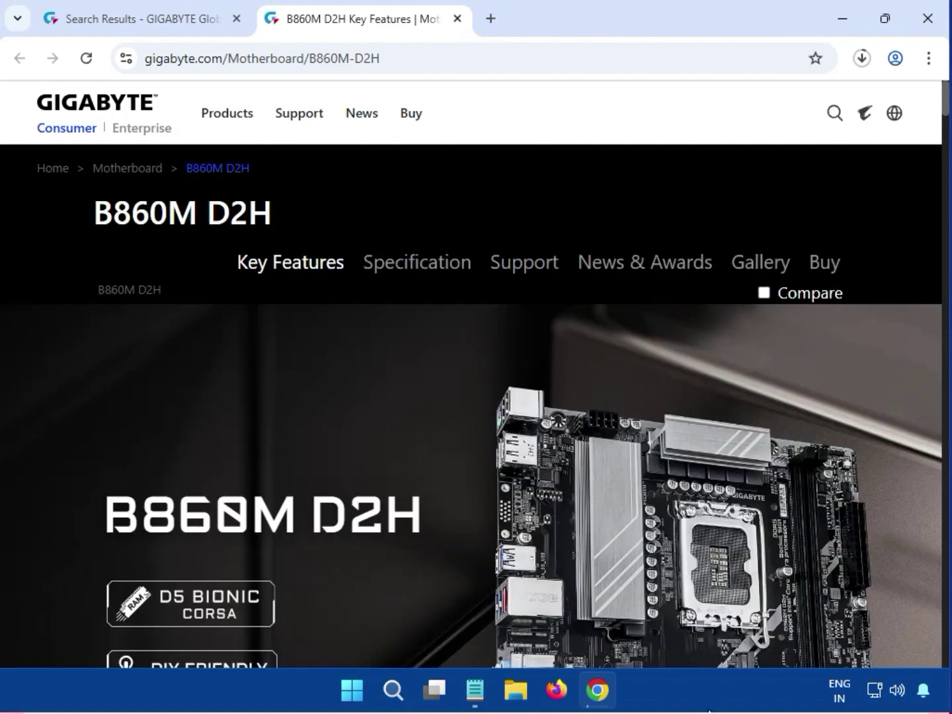
Open the motherboard's support downloads and set the driver OS to Windows 11 64bit
click(534, 268)
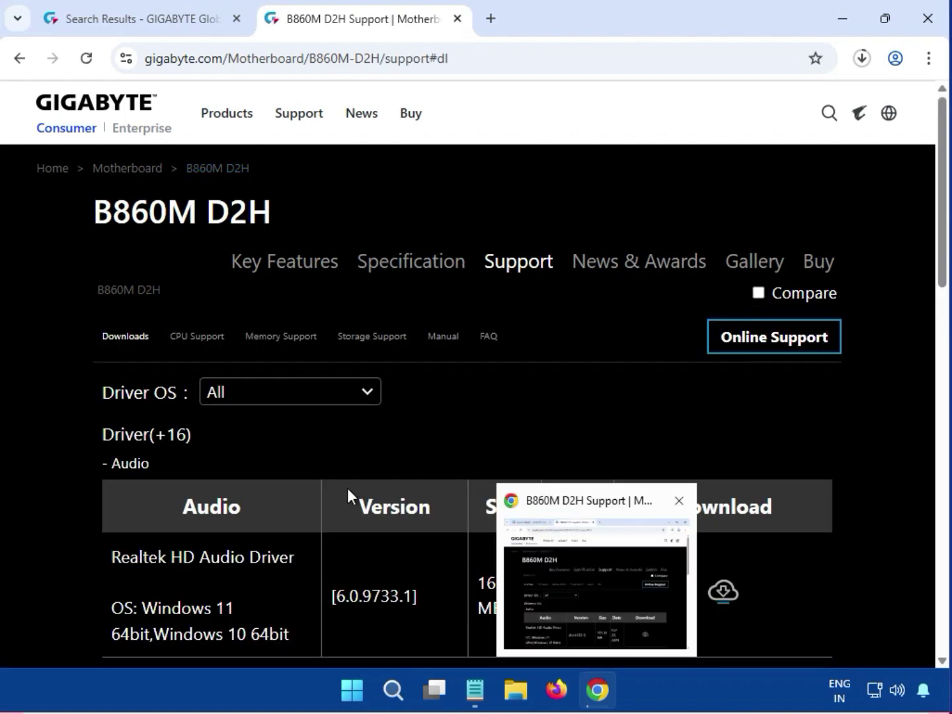
click(330, 403)
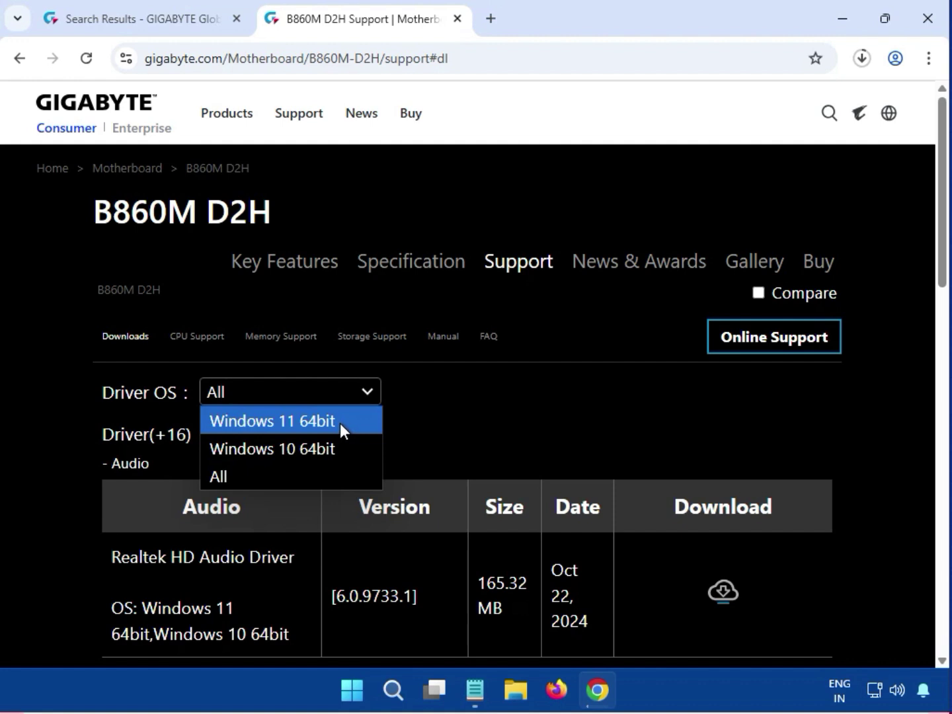
click(313, 427)
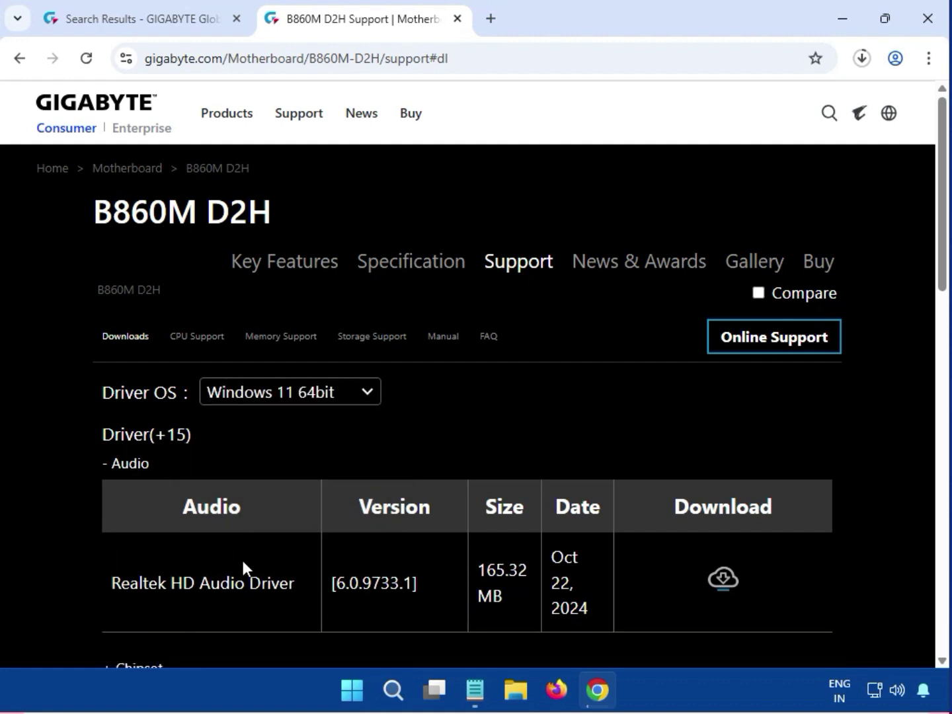
Download the Realtek HD Audio Driver, version 6.0.9733.1, from the Audio section
drag(171, 582, 294, 583)
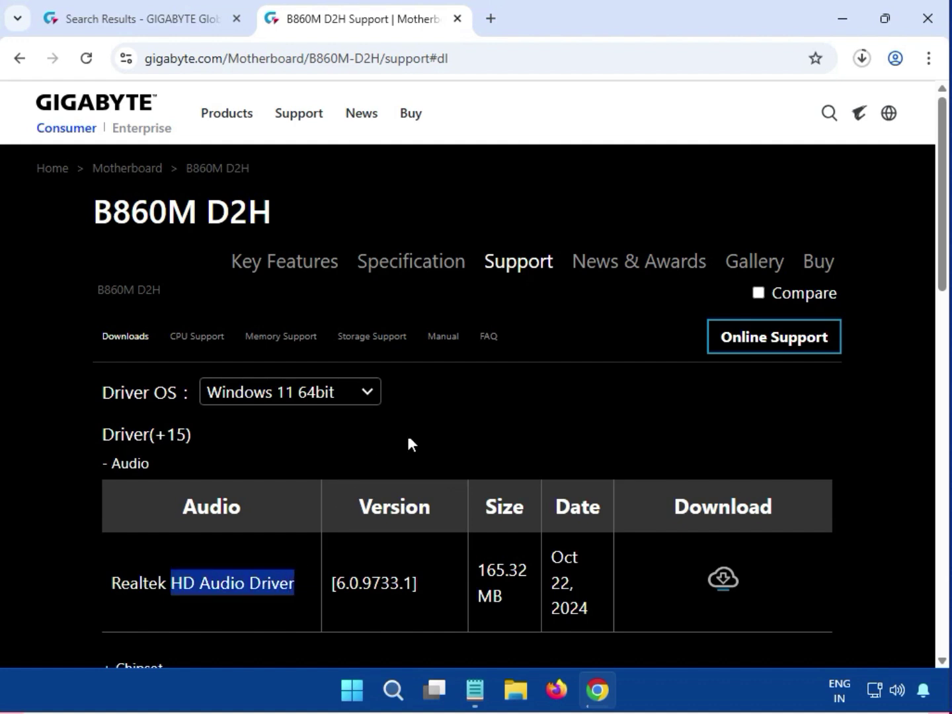
click(356, 435)
drag(181, 463, 117, 465)
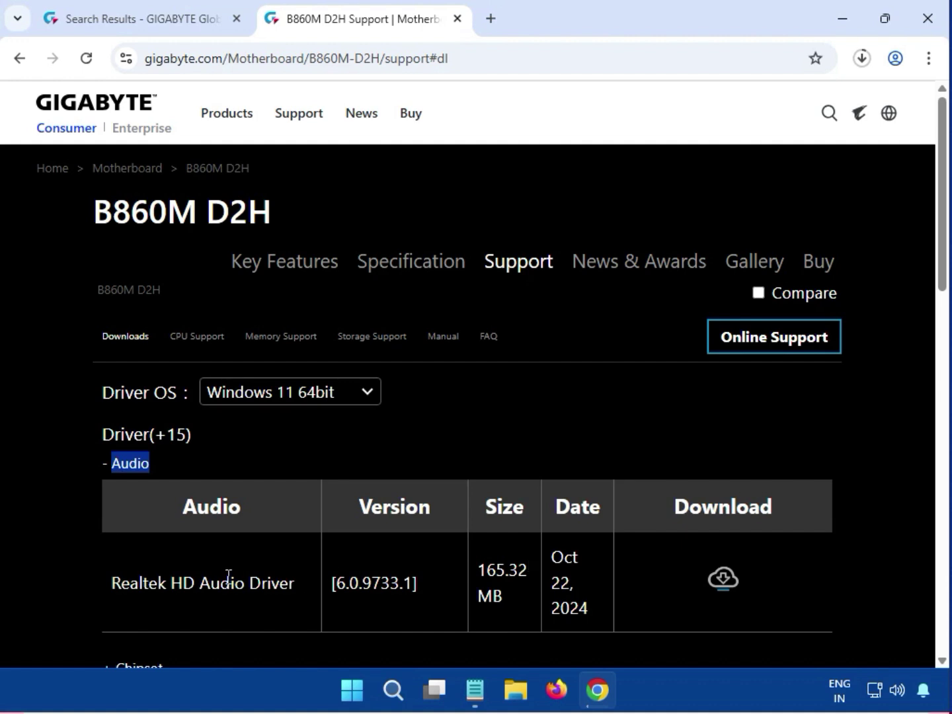
drag(171, 582, 481, 586)
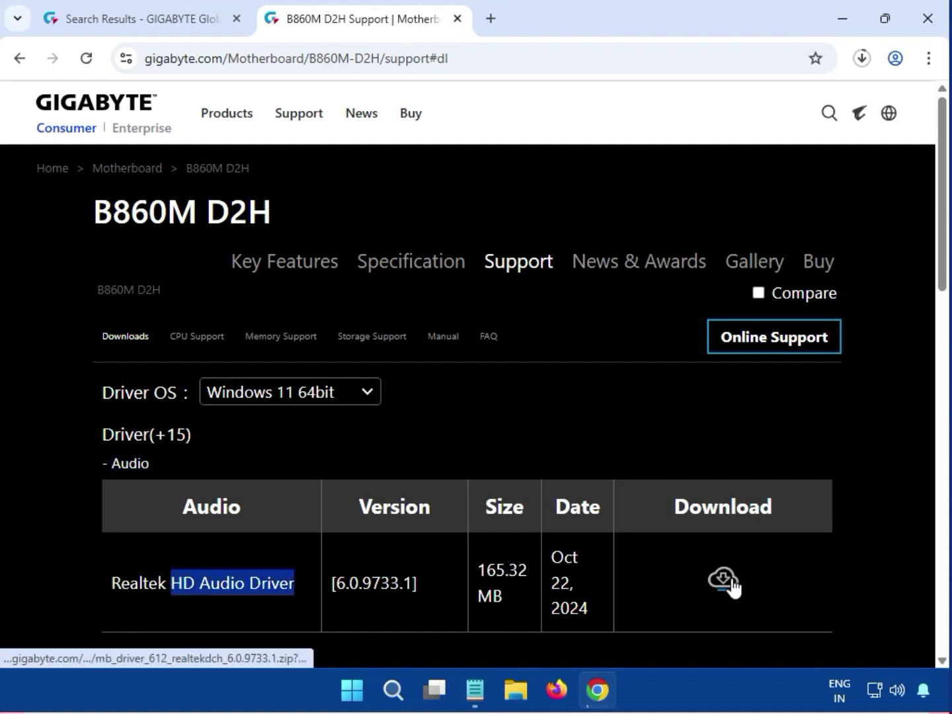
click(714, 595)
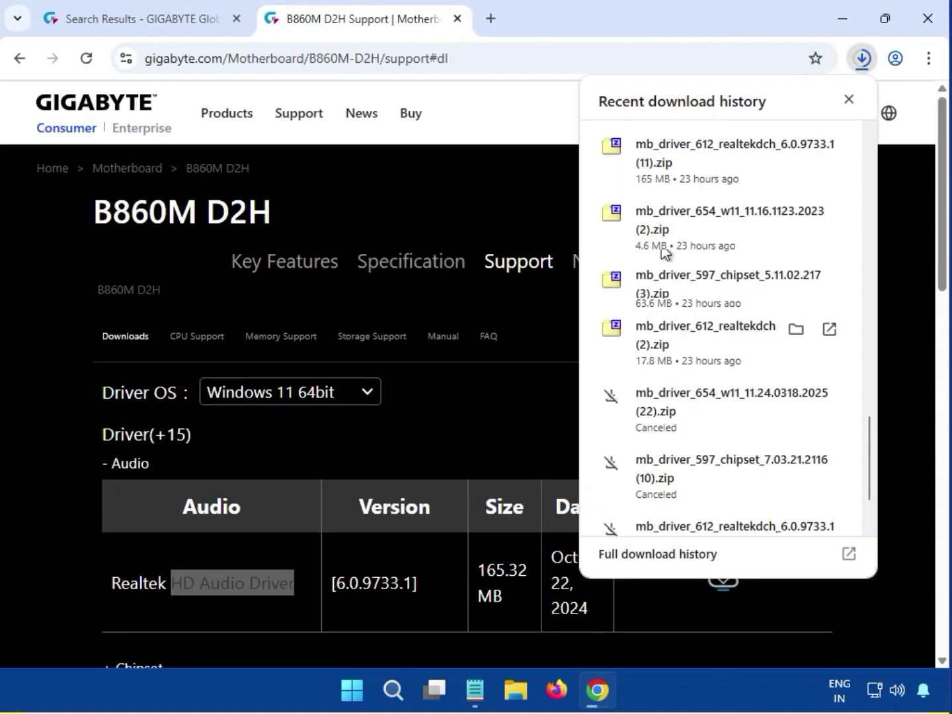
Run the installer from mb_driver_612_realtekdch_6.0.9733.1 (11).zip with permission to make changes, and close the archive
click(682, 168)
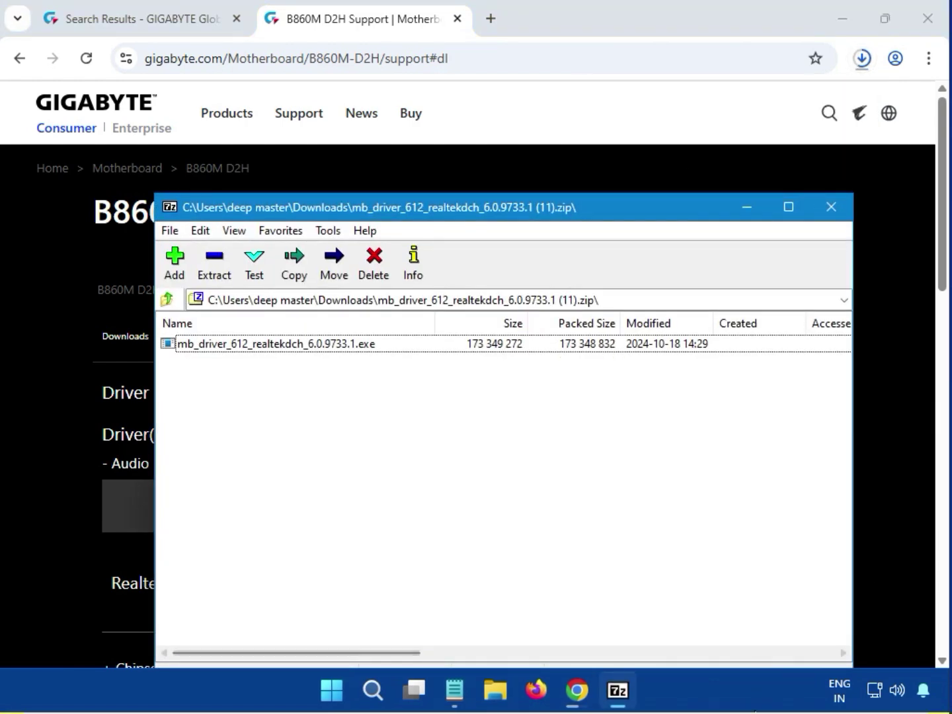
click(615, 698)
click(616, 700)
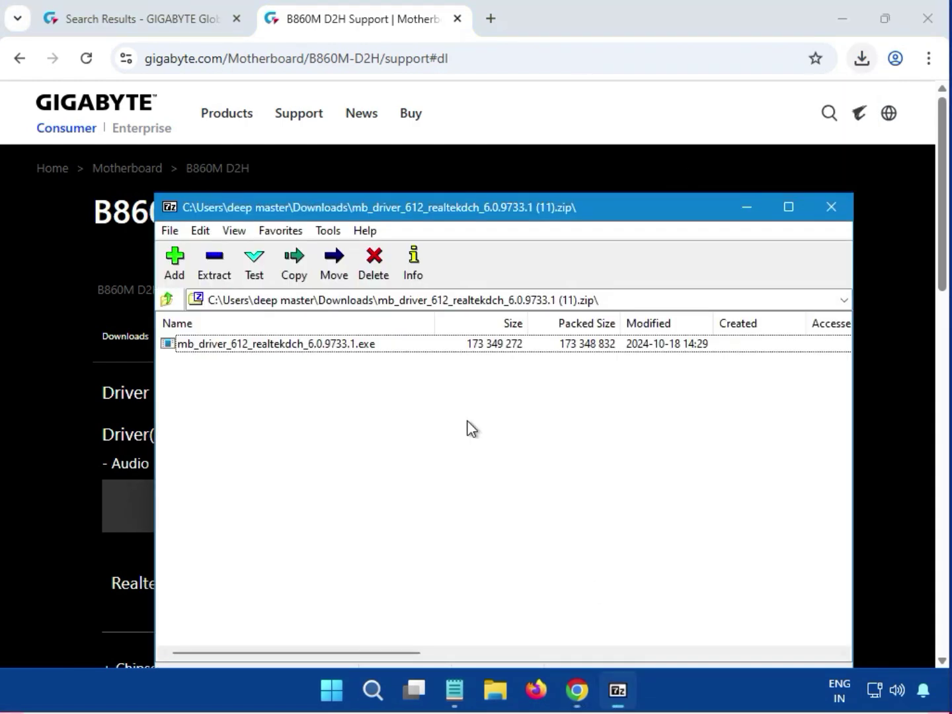
double_click(257, 343)
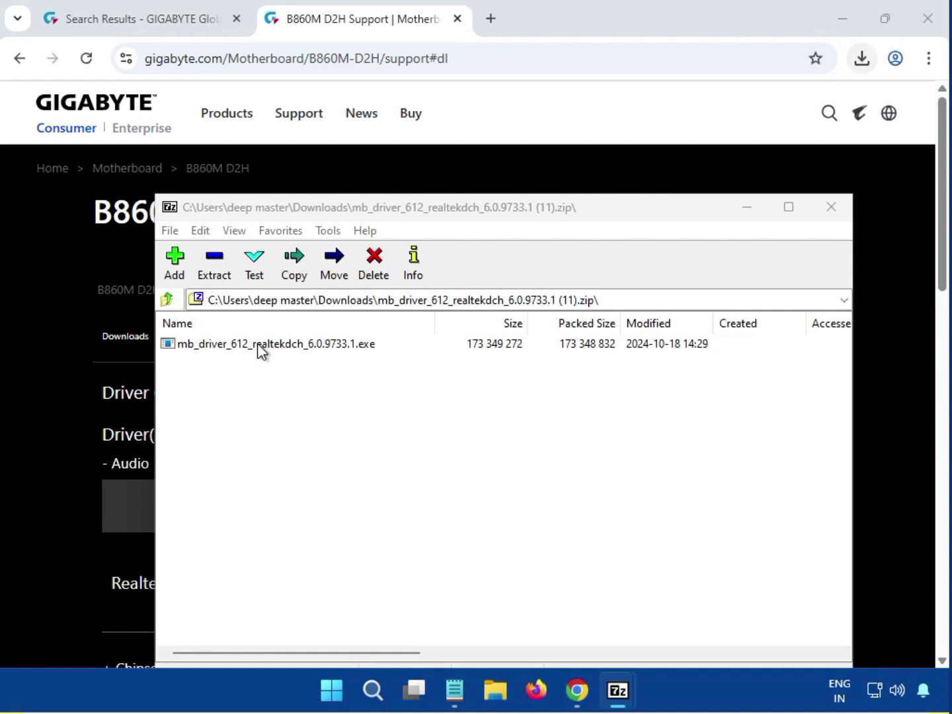
click(257, 343)
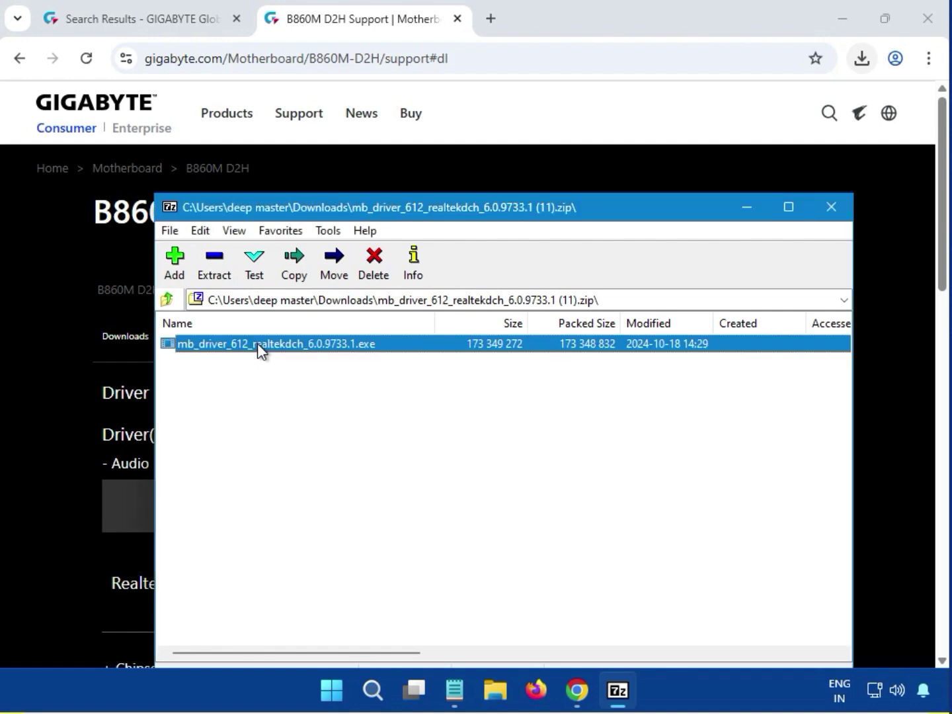
double_click(258, 343)
click(413, 497)
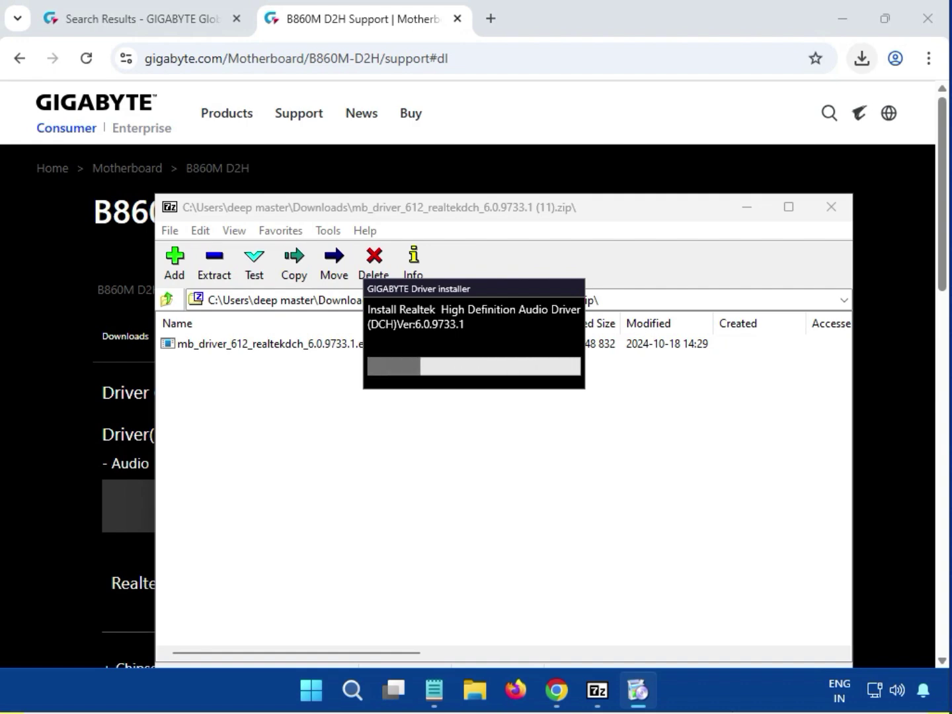
click(829, 207)
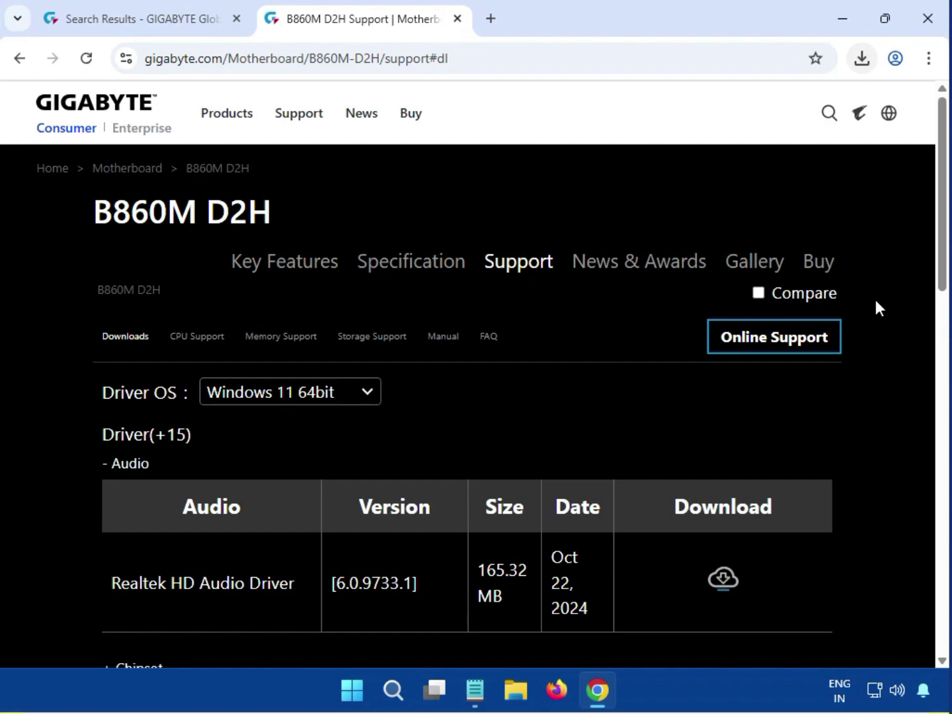
Expand the Chipset section and download the Intel INF Update Utility, version 10.1.20062.8627
scroll(817, 536, down, 6)
scroll(816, 535, up, 6)
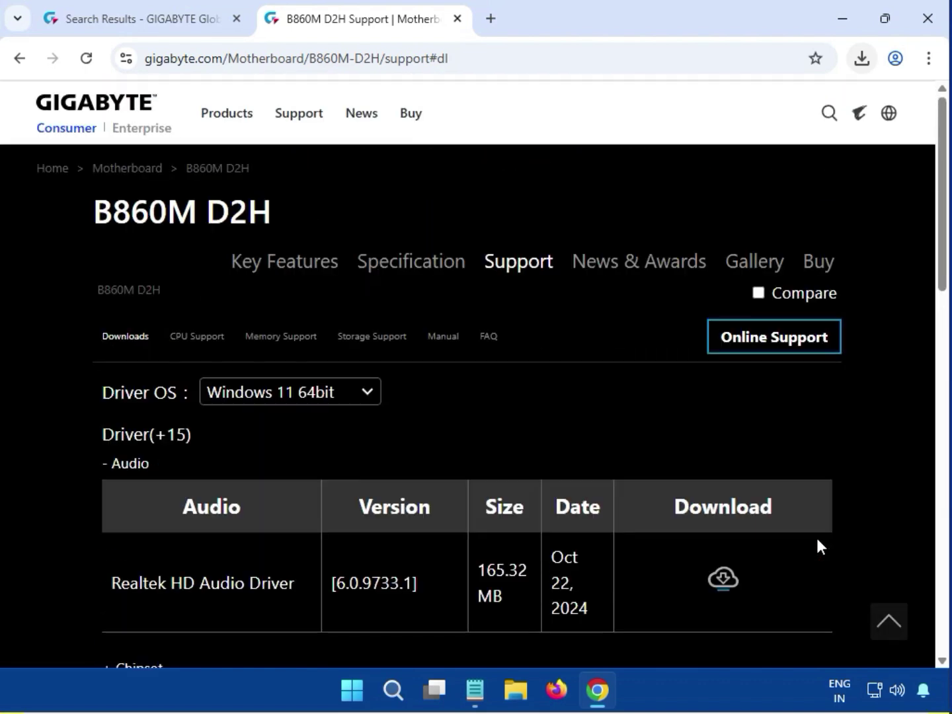
scroll(815, 535, down, 5)
drag(160, 281, 121, 277)
scroll(132, 312, down, 4)
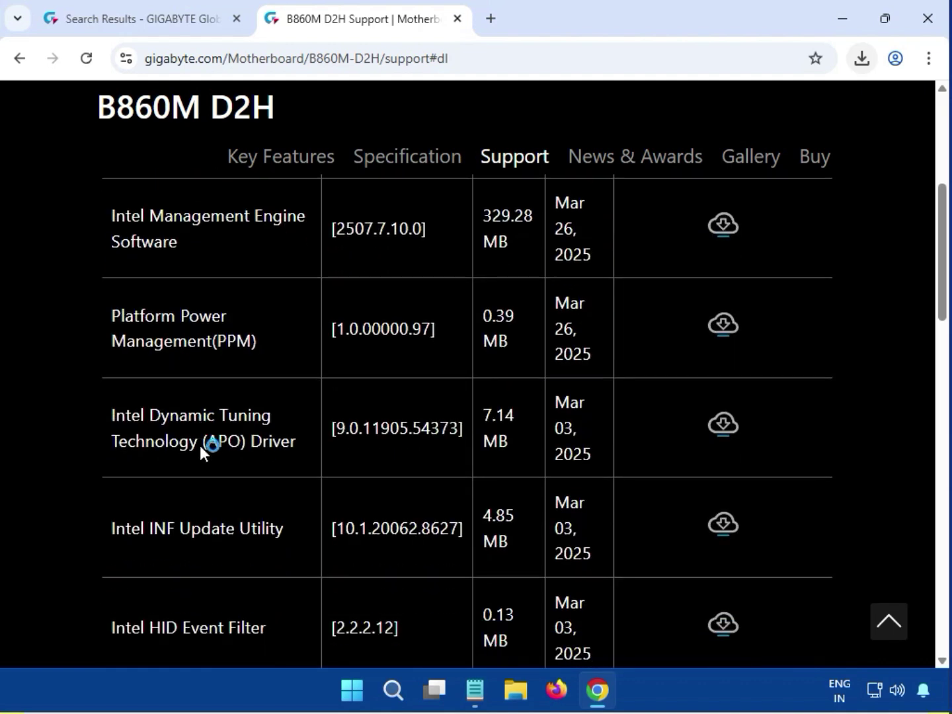
drag(116, 435, 271, 442)
click(723, 433)
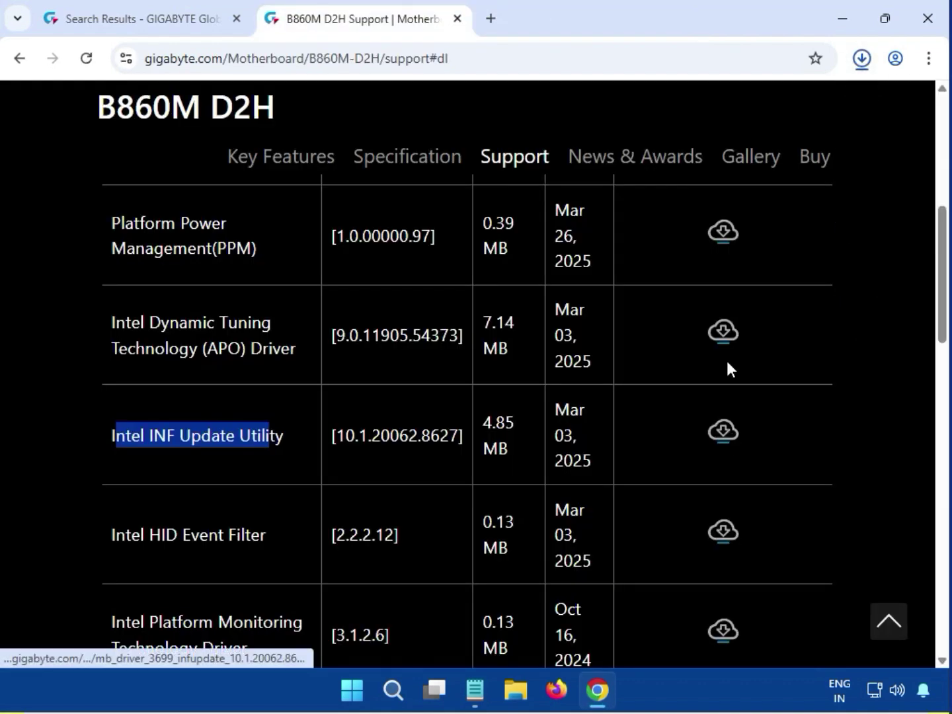
Run the installer from the downloaded Intel INF Update Utility archive with permission to make changes, and close the archive
click(854, 68)
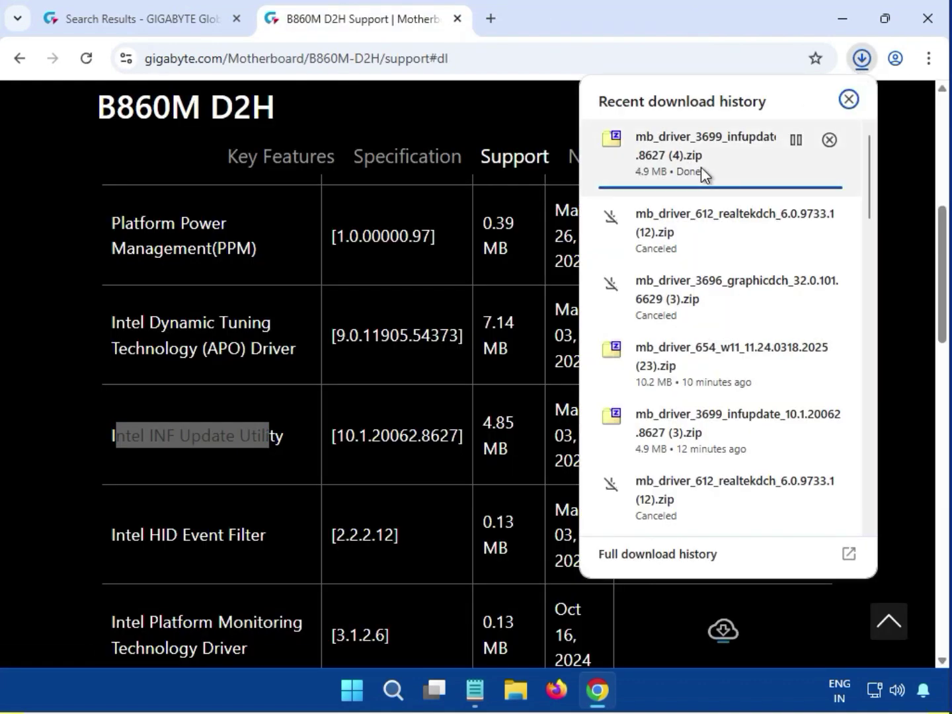
click(513, 107)
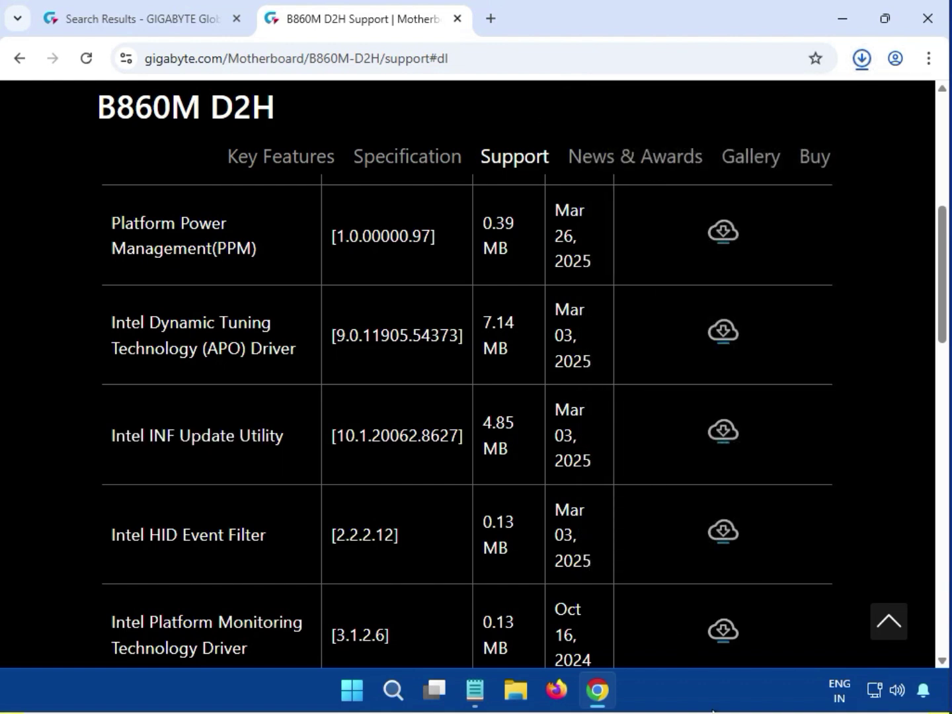
click(853, 66)
click(712, 136)
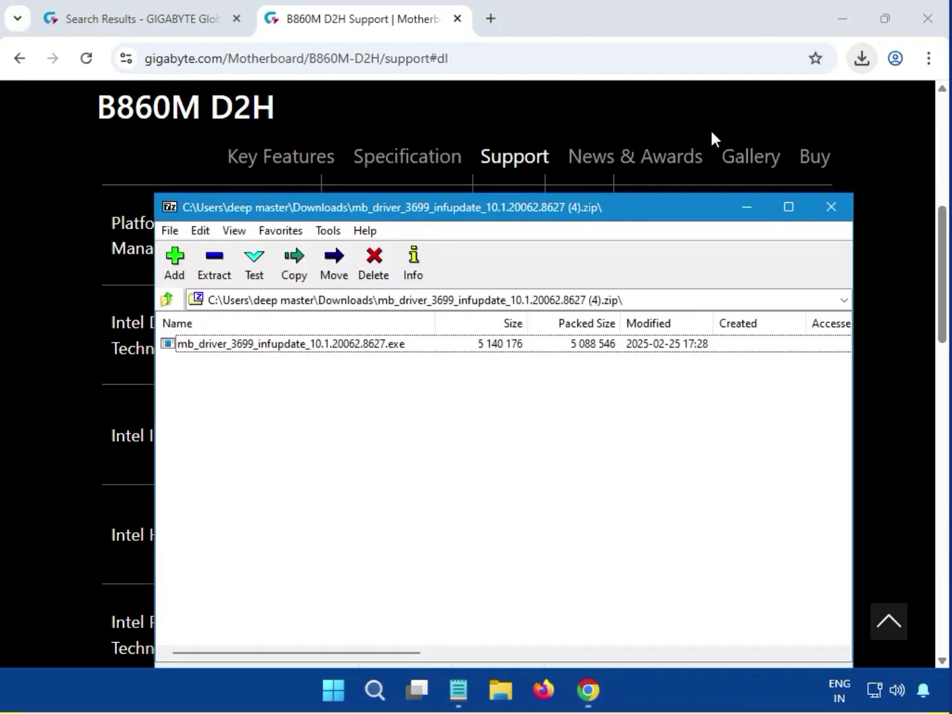
double_click(318, 344)
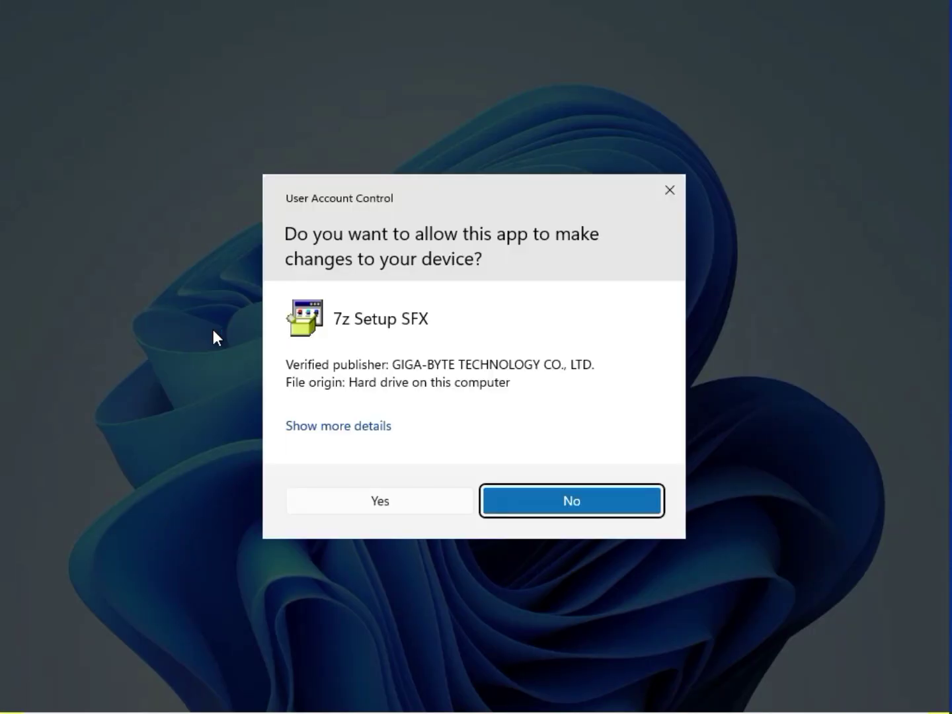
click(369, 506)
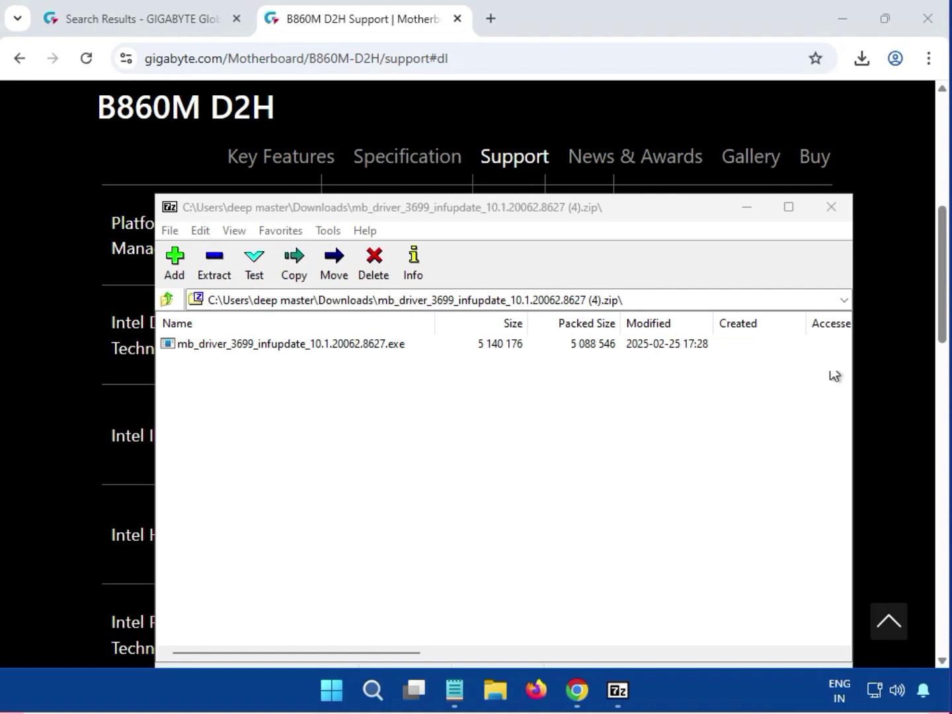
click(841, 207)
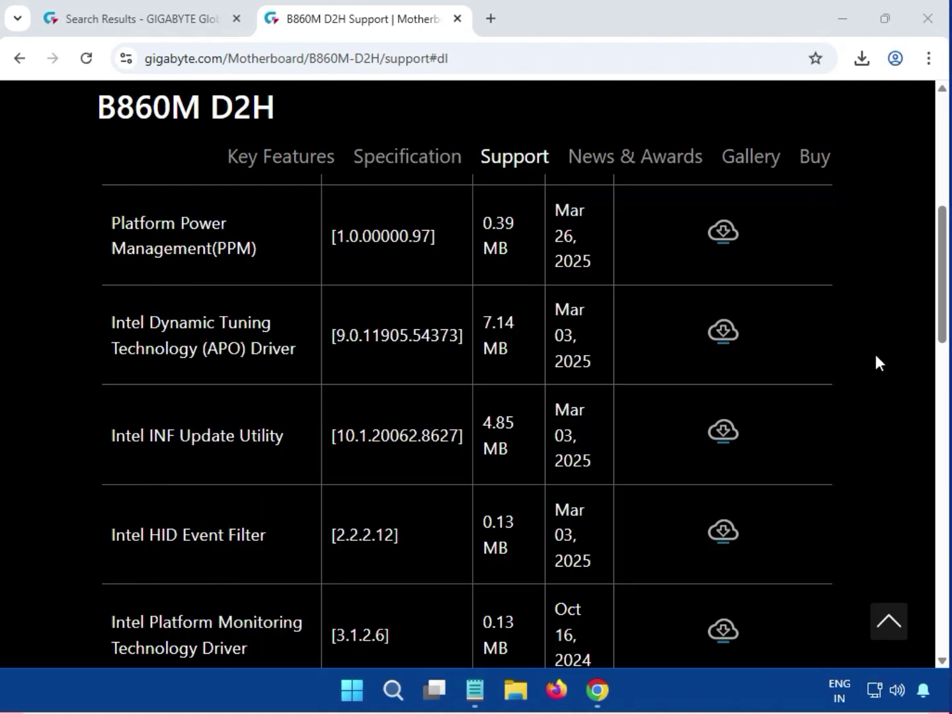
Expand the LAN section and download the Realtek LAN Driver, version 11.24.0318.2025
scroll(875, 382, down, 5)
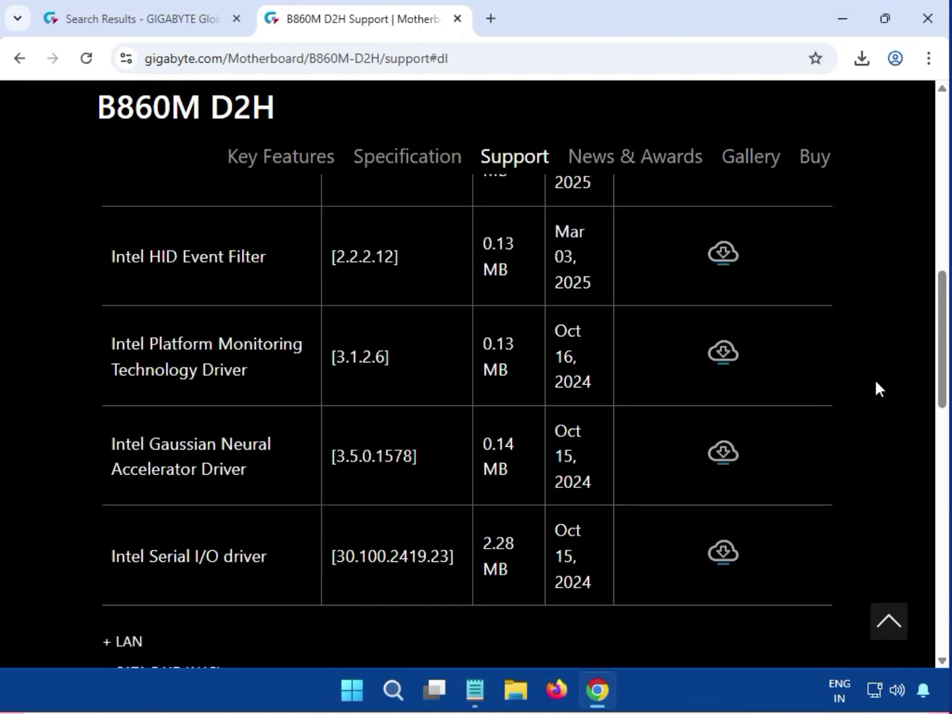
scroll(875, 384, up, 12)
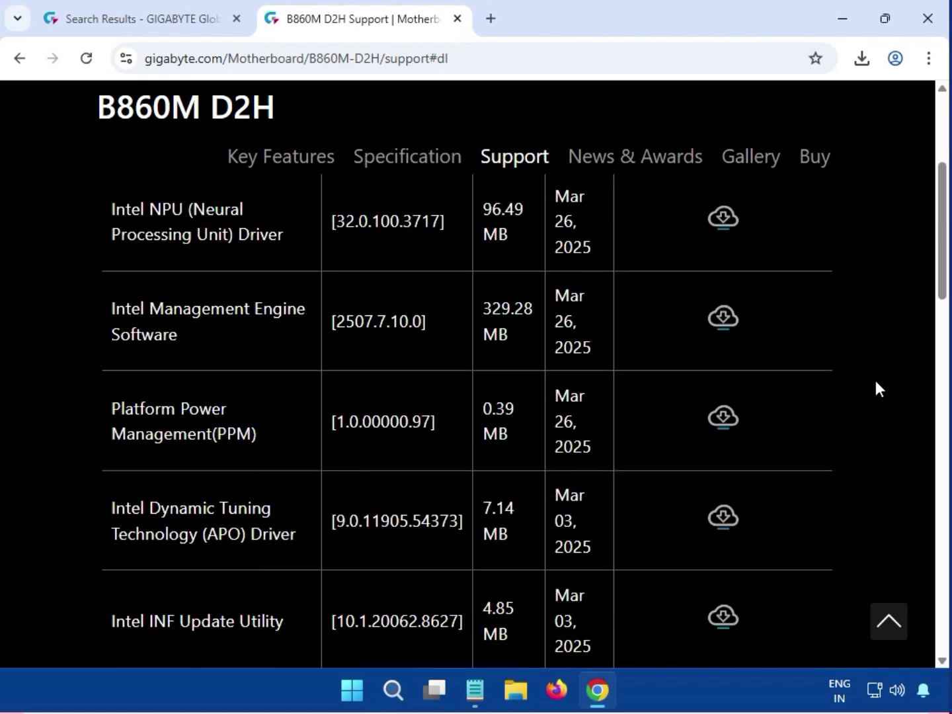
scroll(877, 384, down, 15)
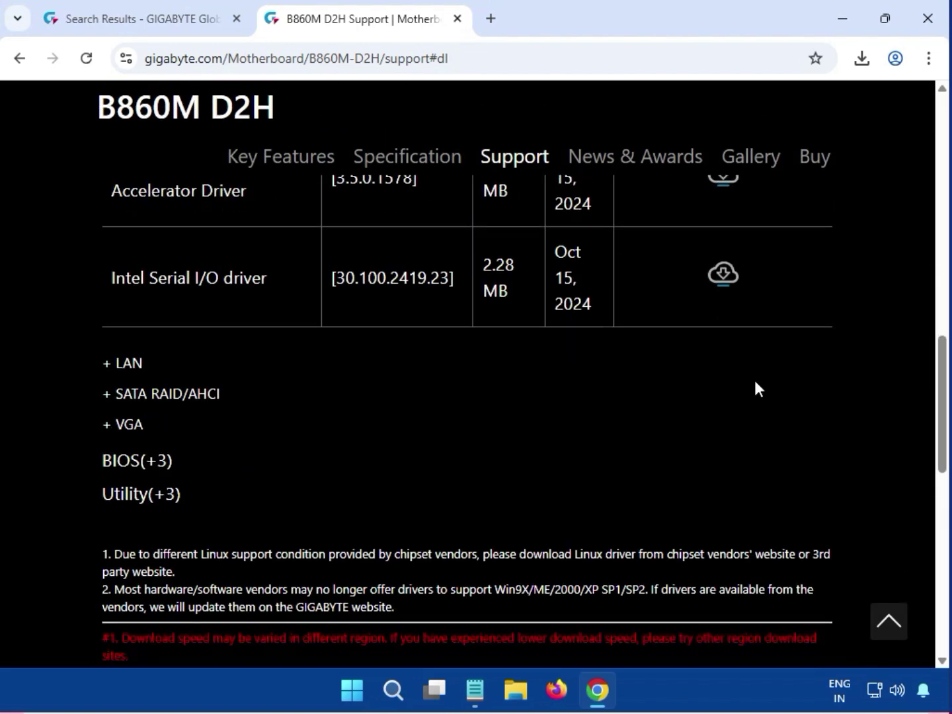
drag(175, 368, 106, 357)
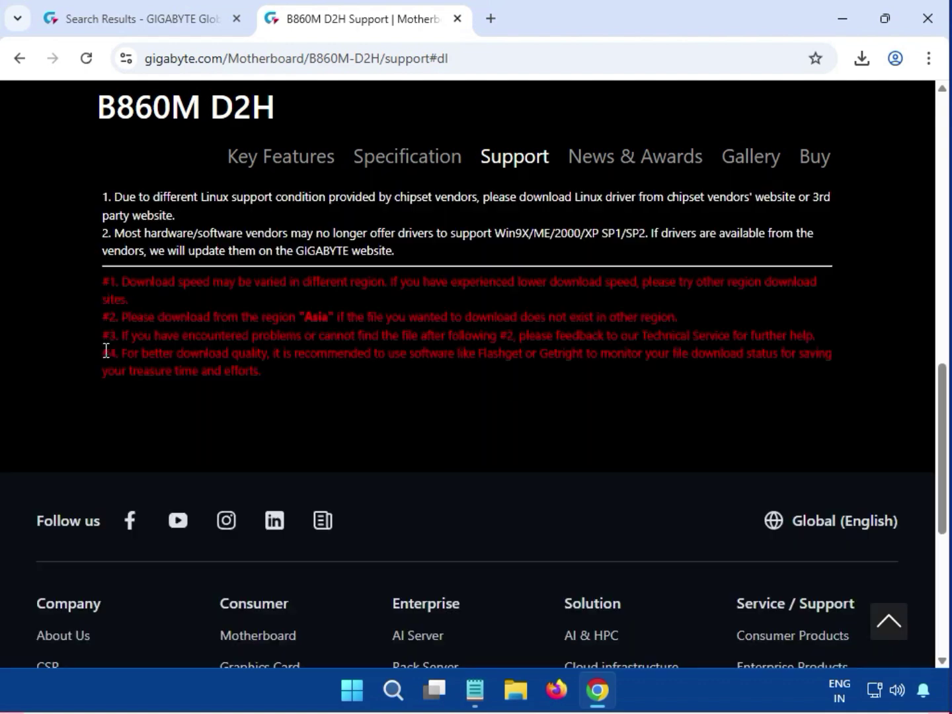
scroll(172, 423, up, 3)
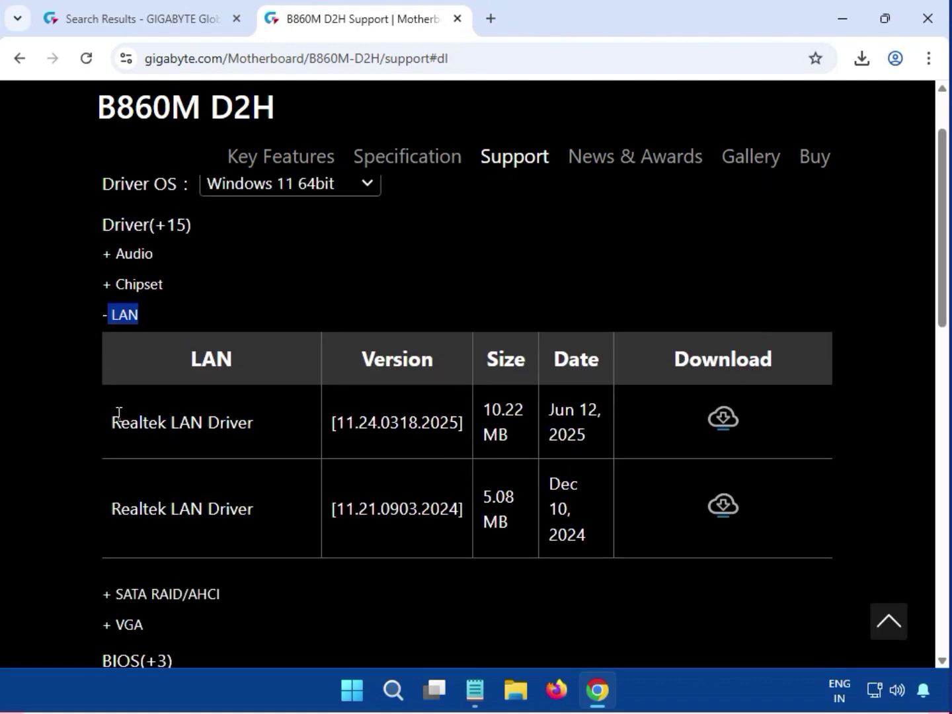
drag(113, 414, 276, 440)
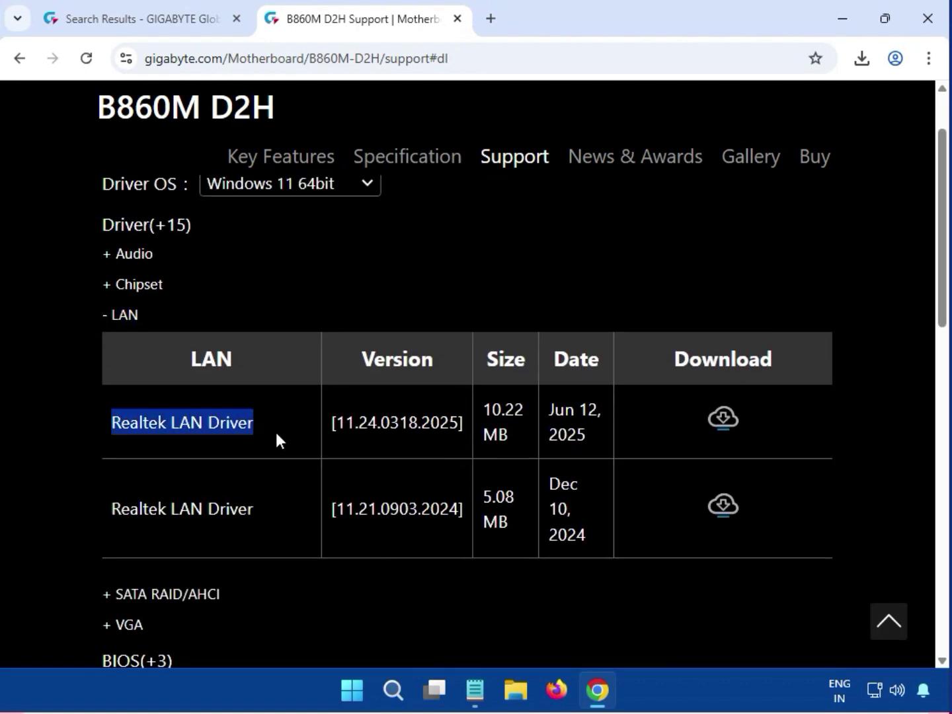
click(723, 423)
Open the downloaded Realtek LAN driver archive and run mb_driver_654_w11_11.24.0318.2025.exe with permission to make changes
click(861, 61)
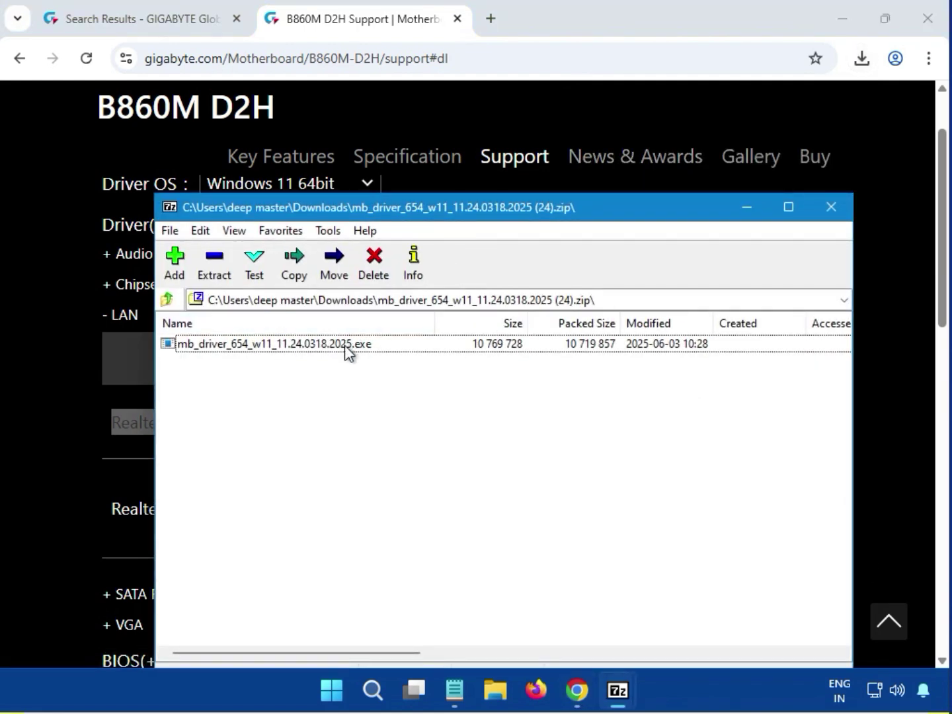
double_click(345, 345)
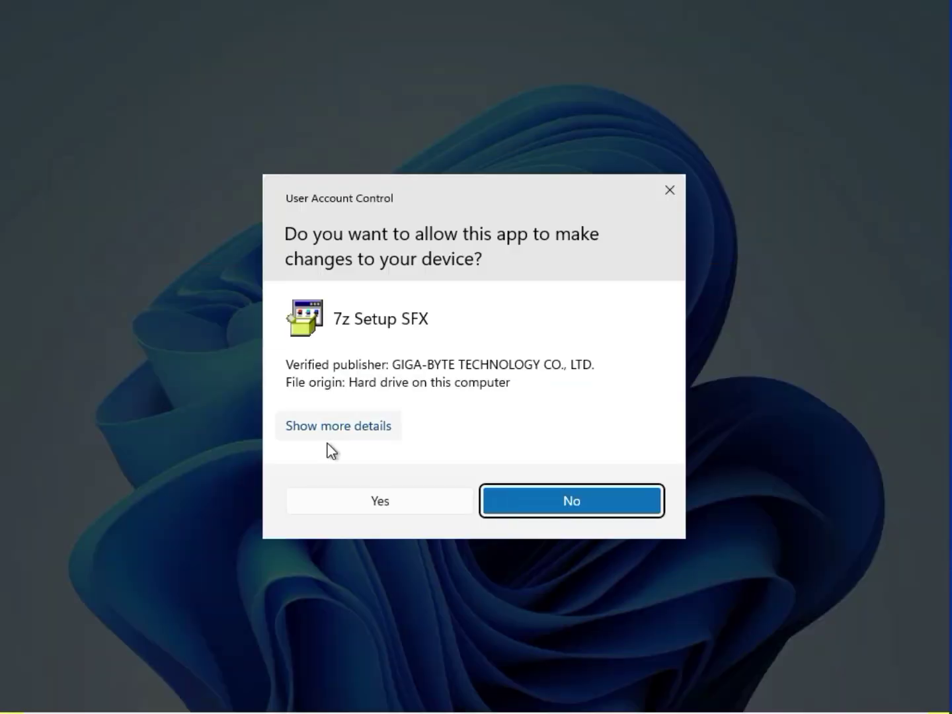
click(344, 503)
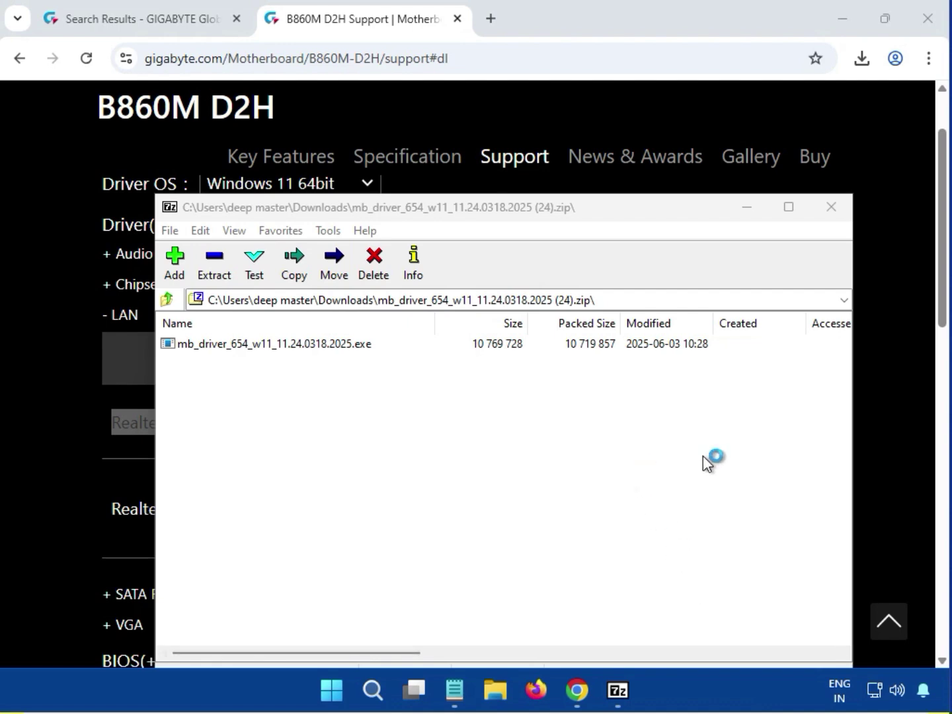
Close the LAN driver archive, expand the VGA section and download the Intel VGA Driver, version 32.0.101.6629
click(828, 205)
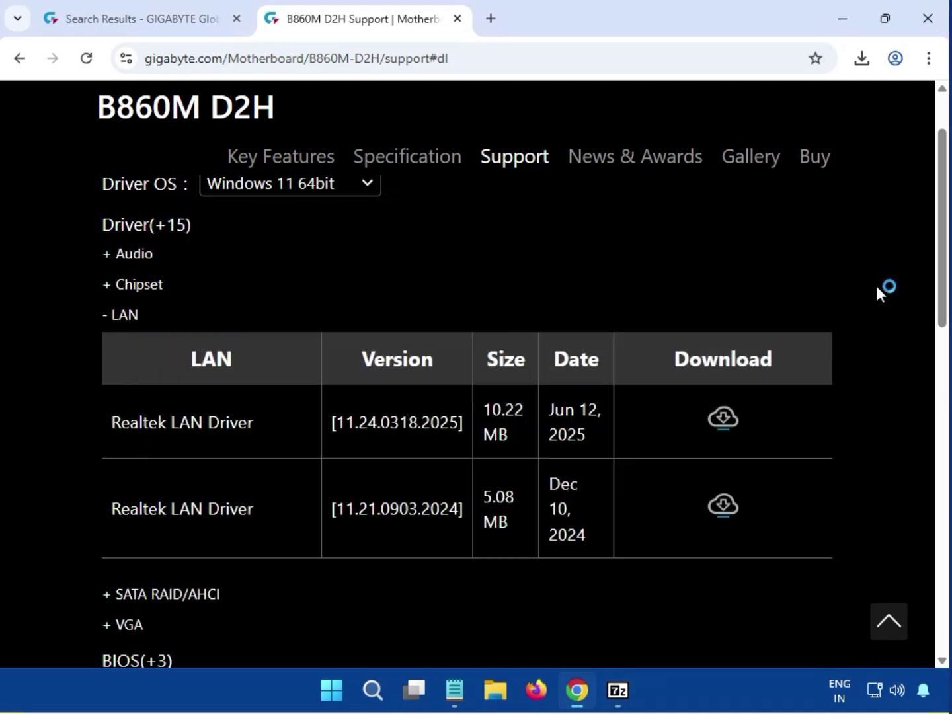
scroll(875, 331, down, 1)
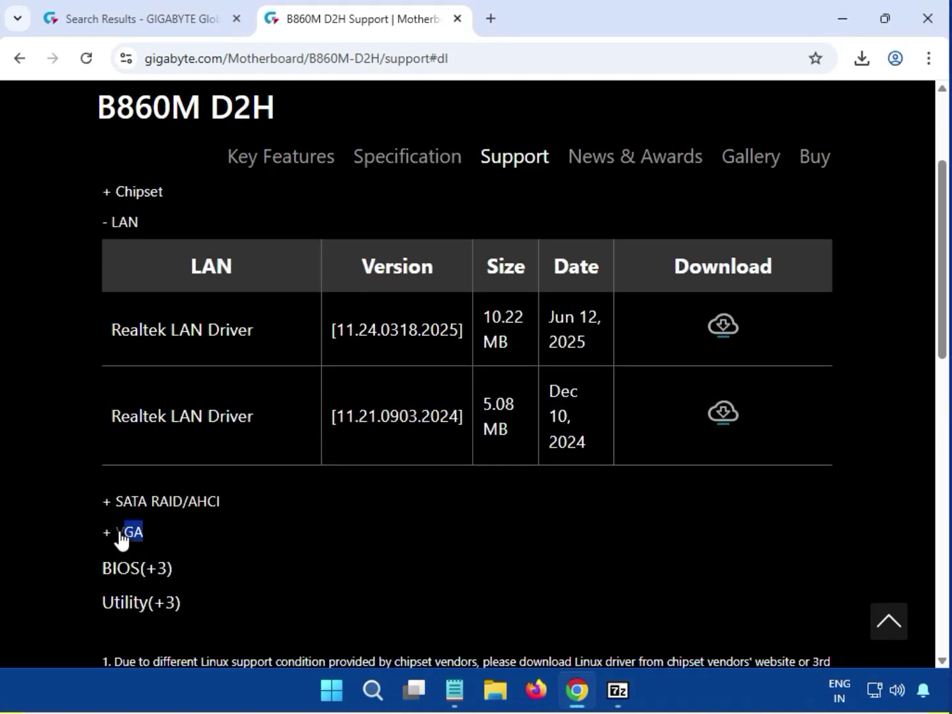
key(Return)
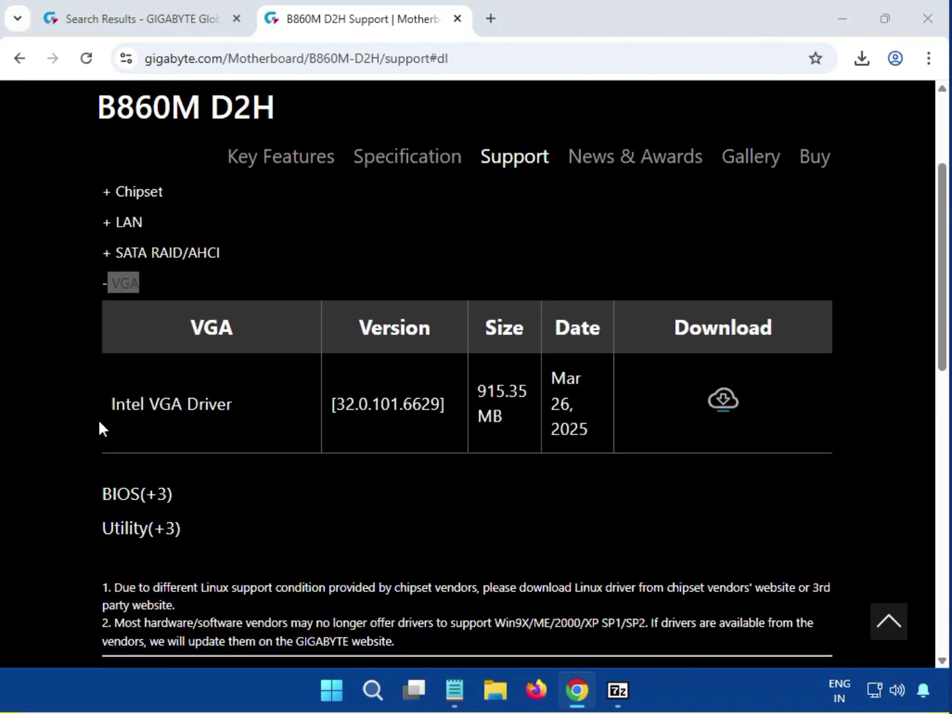
drag(113, 404, 285, 409)
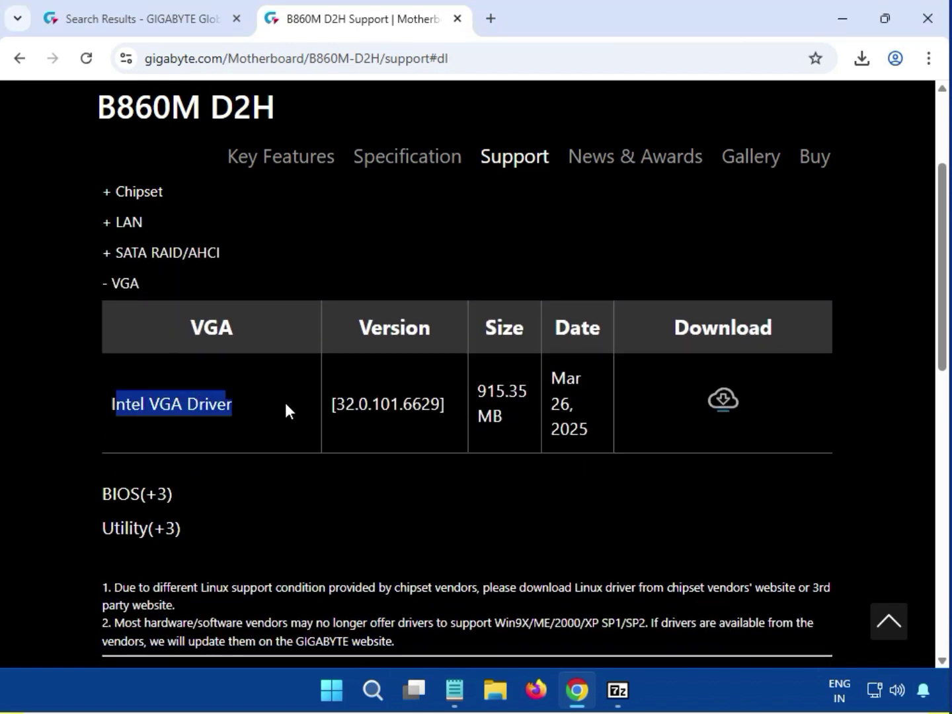
click(717, 402)
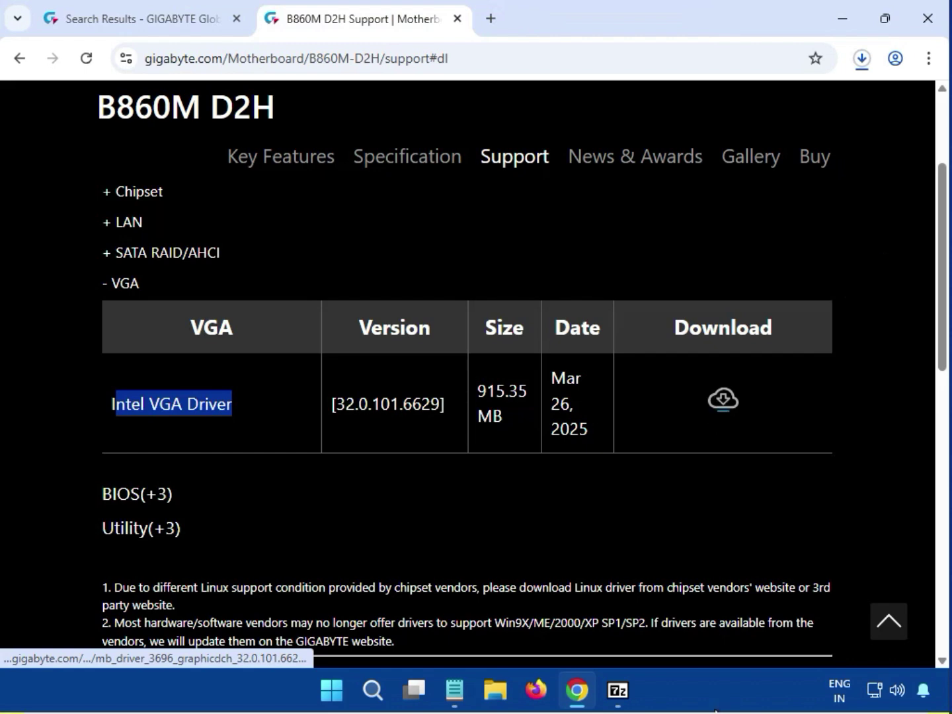
Switch to the 7-Zip archive, run mb_driver_648_consumer_2232.71.59.0.exe with permission to make changes, and close the archive once the installation finishes
key(alt+Tab)
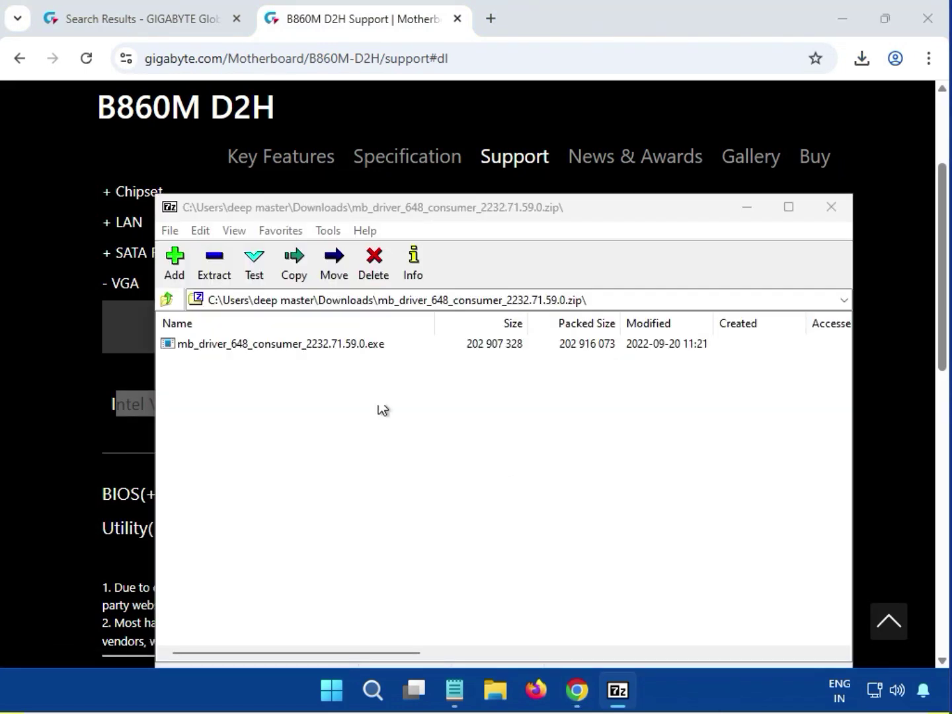
double_click(329, 345)
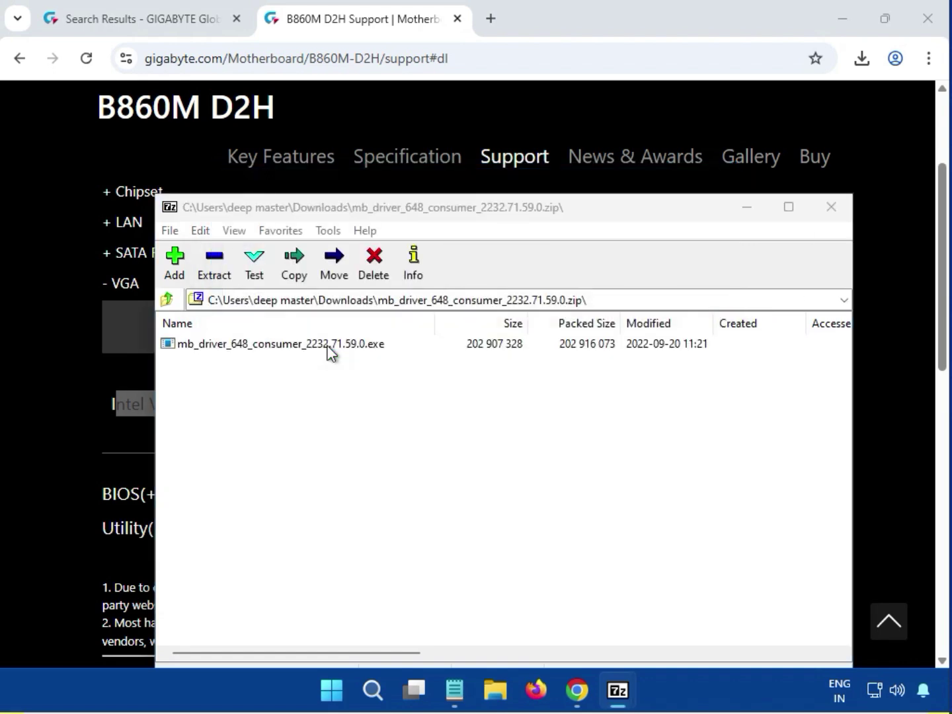
click(329, 346)
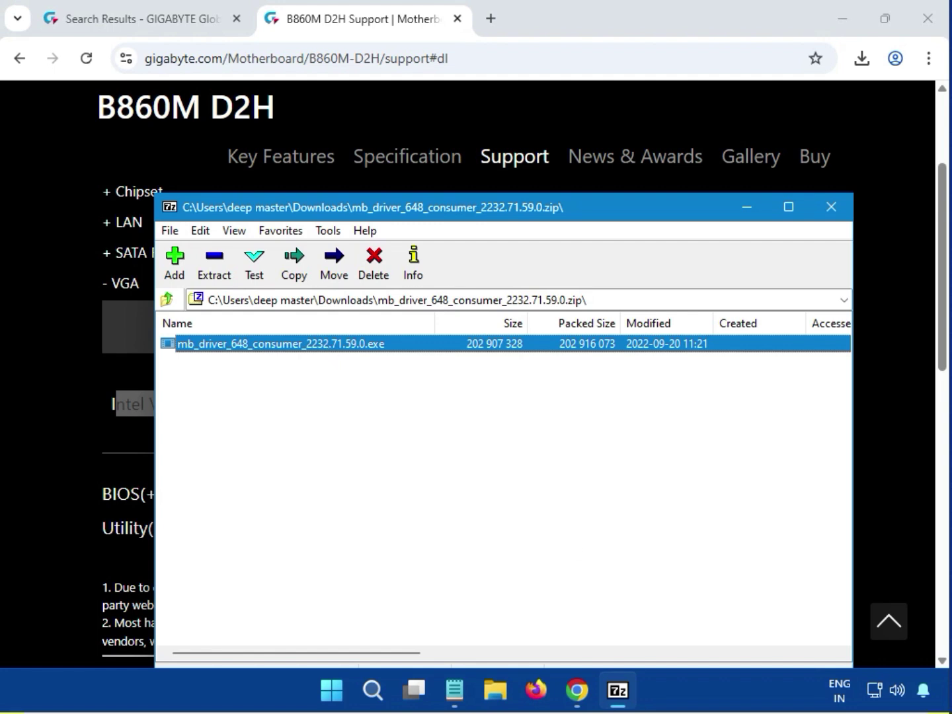
mouse_move(637, 704)
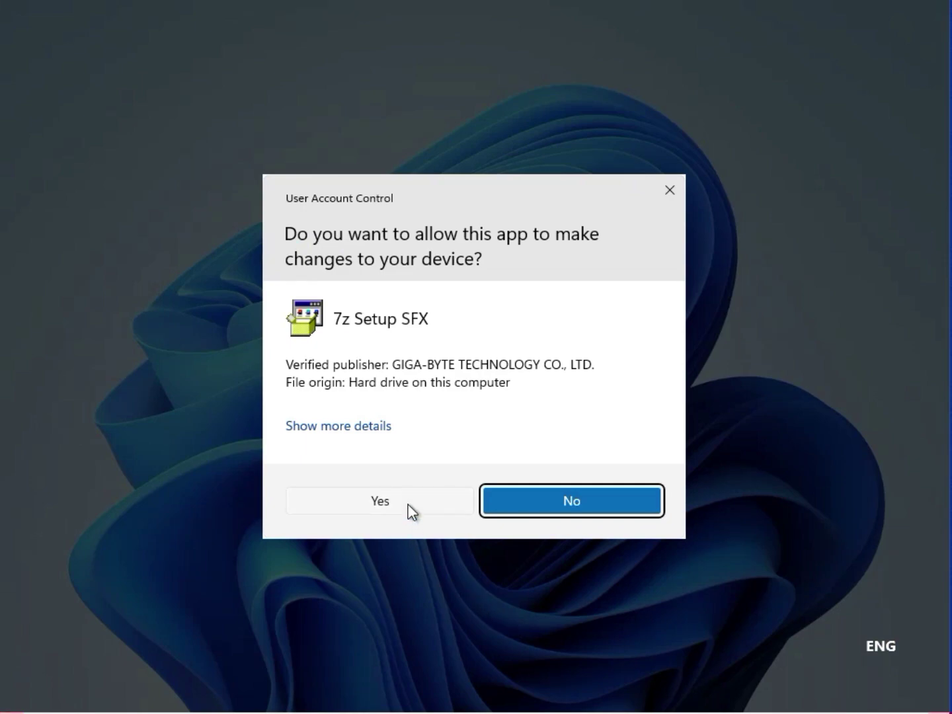
click(380, 501)
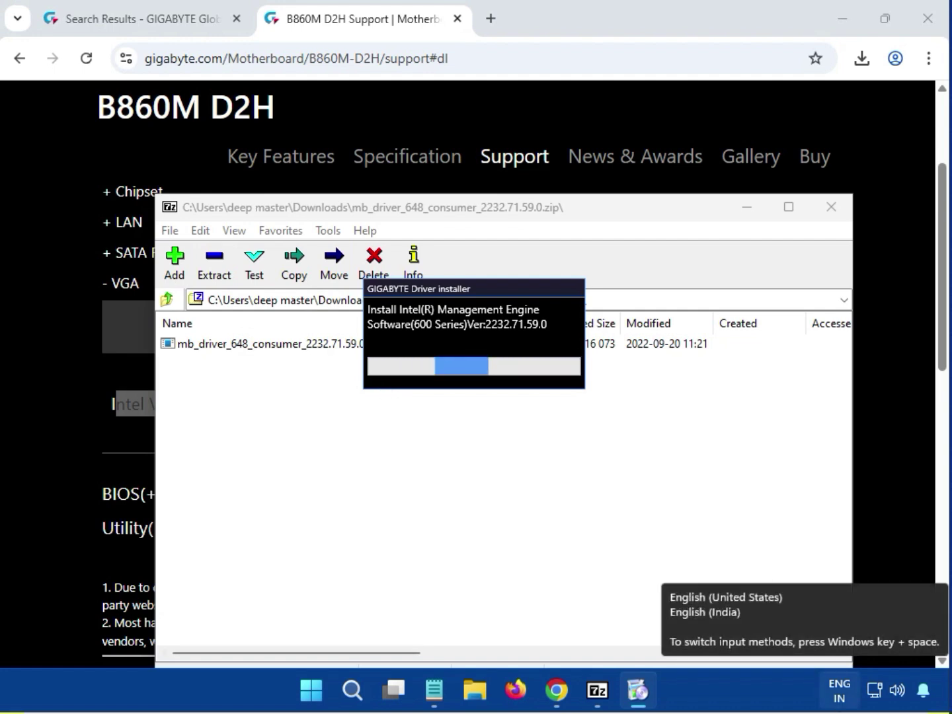
mouse_move(639, 695)
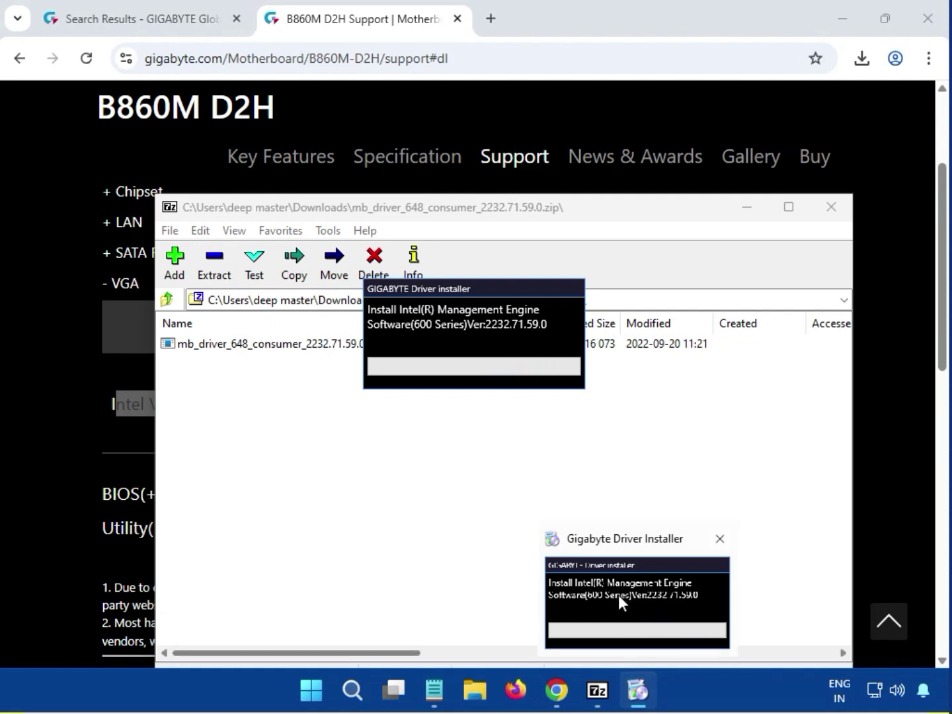
mouse_move(618, 595)
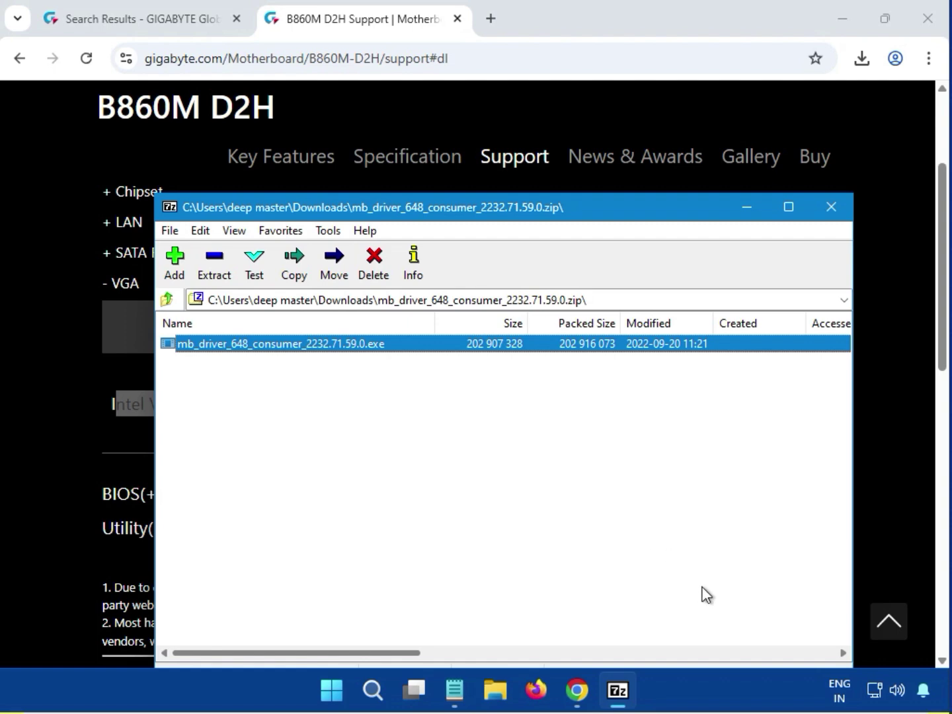
click(831, 207)
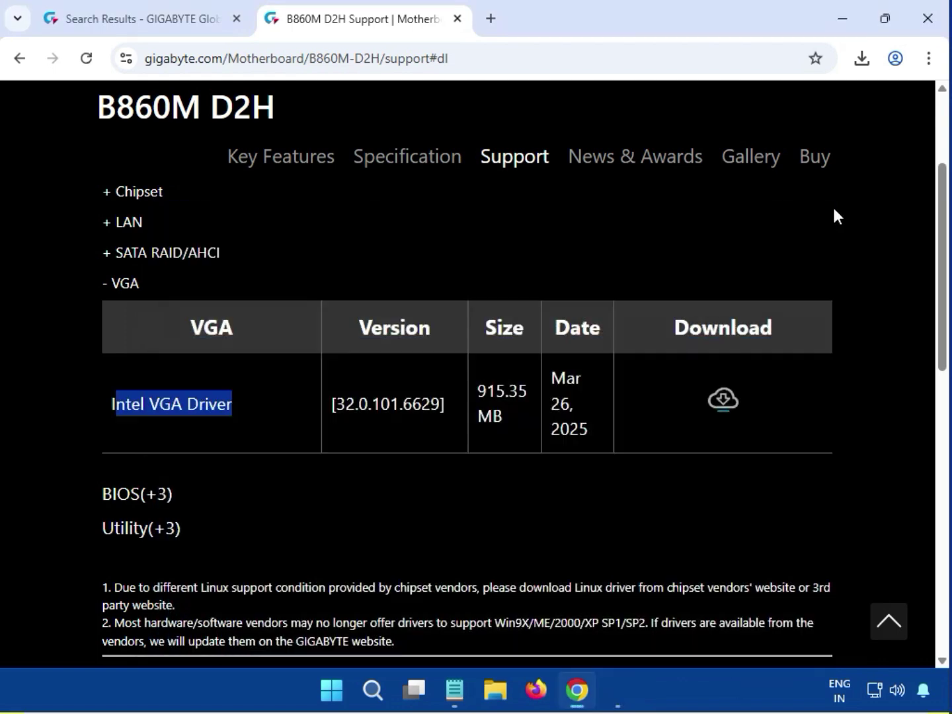